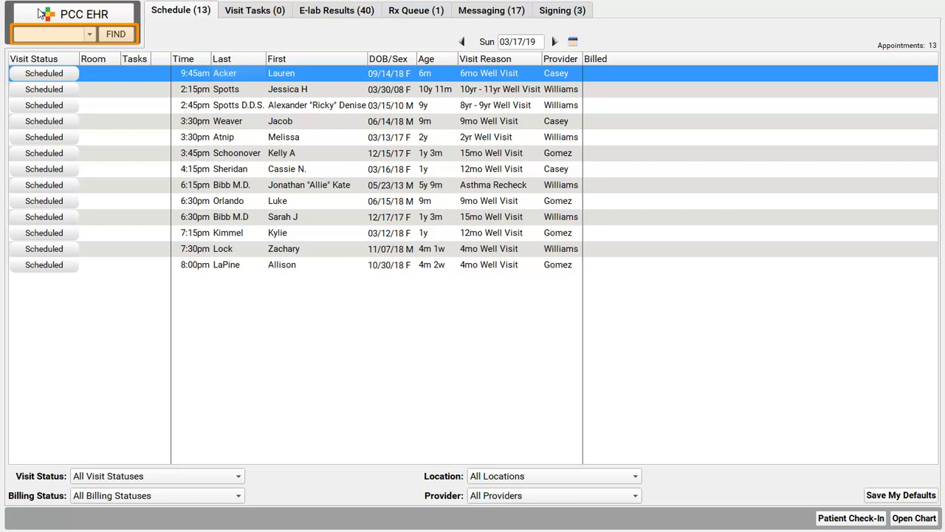
Search patients by the family's phone number and open the daughter's chart from the results
click(50, 34)
text(802-555-4444)
key(Return)
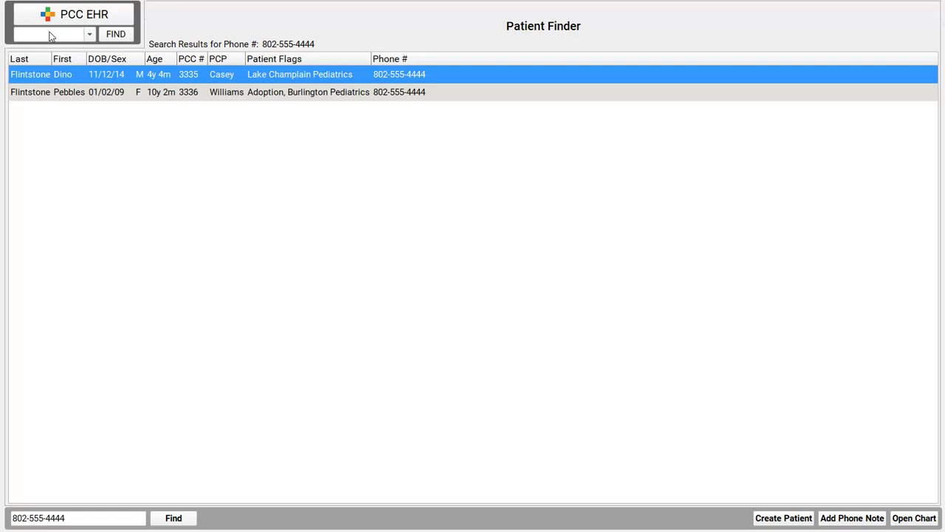
double_click(289, 97)
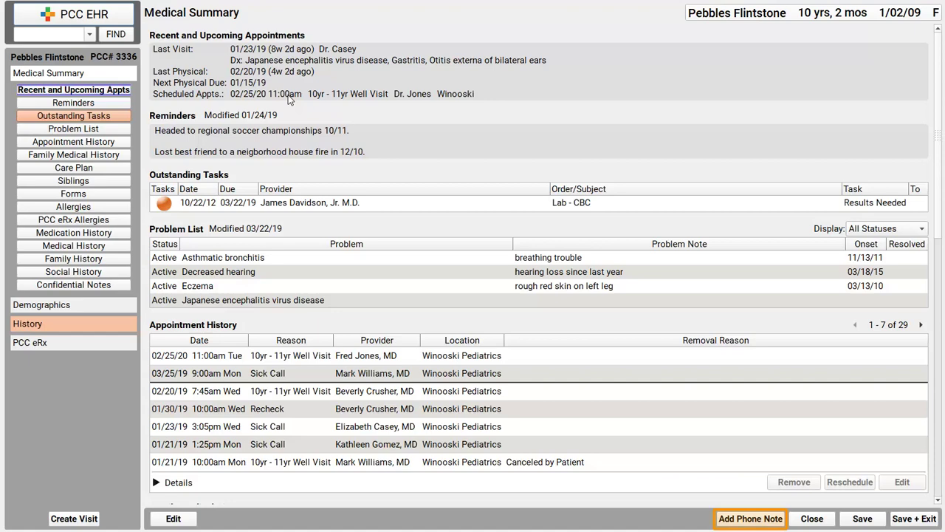
Add a new phone note from the patient's Medical Summary
click(758, 519)
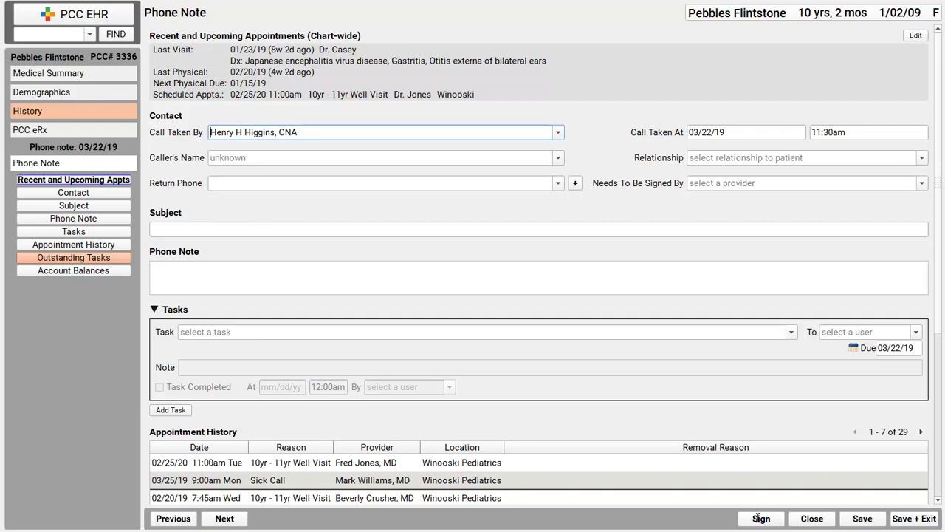
Fill Caller's Name with the patient's mother, picked from the suggested contacts
click(526, 157)
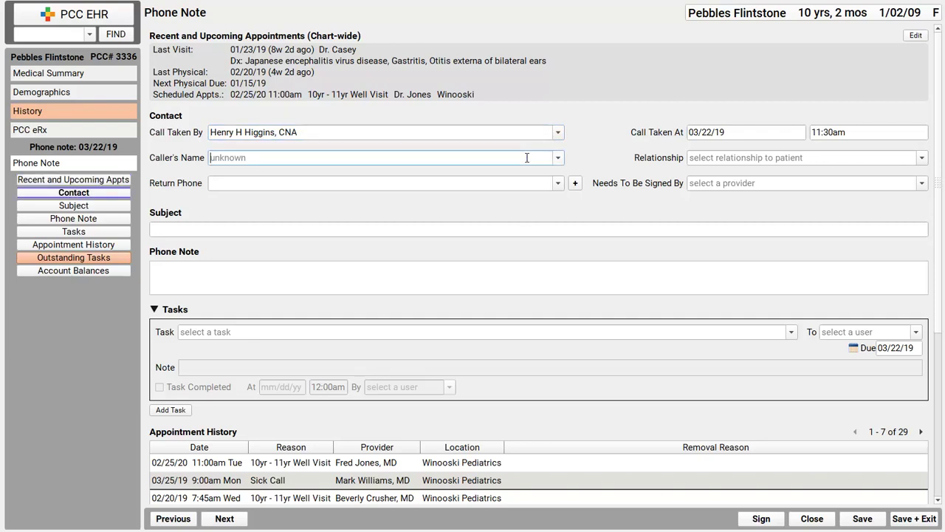
text(wi)
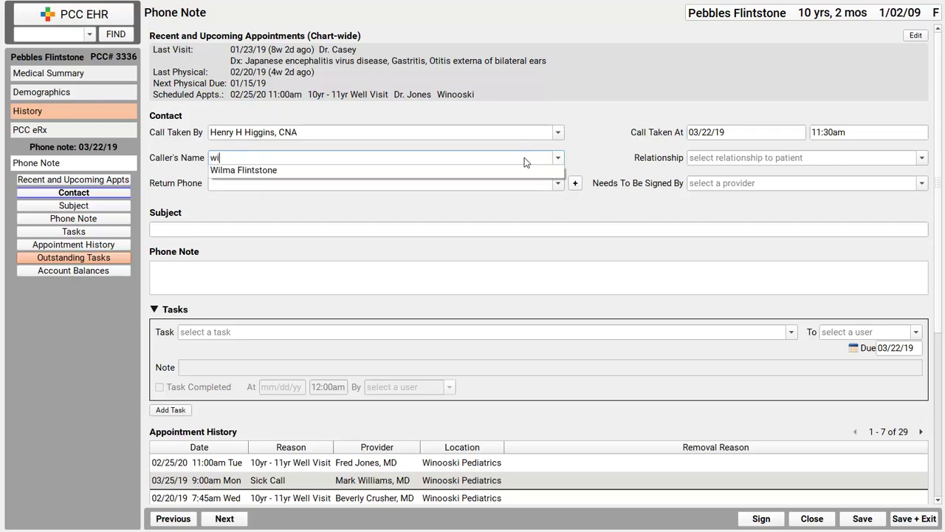
key(Down)
key(Return)
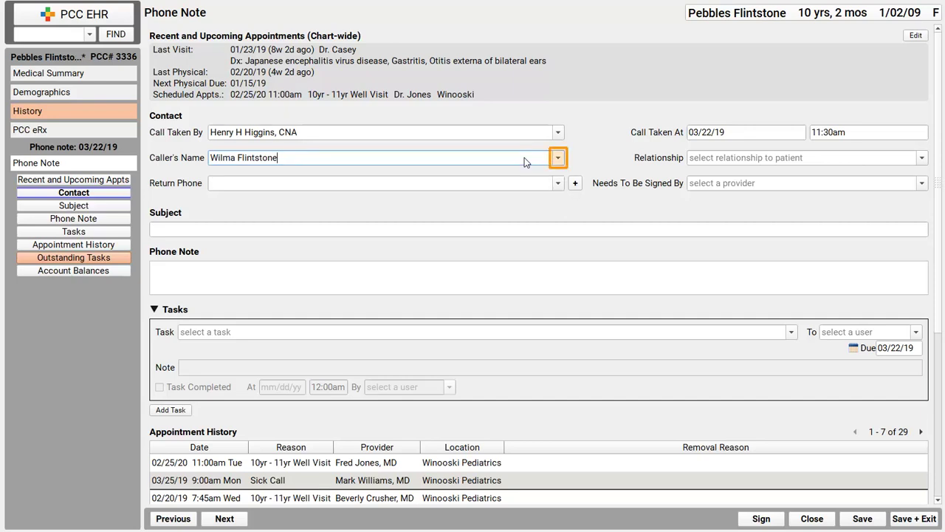
click(558, 159)
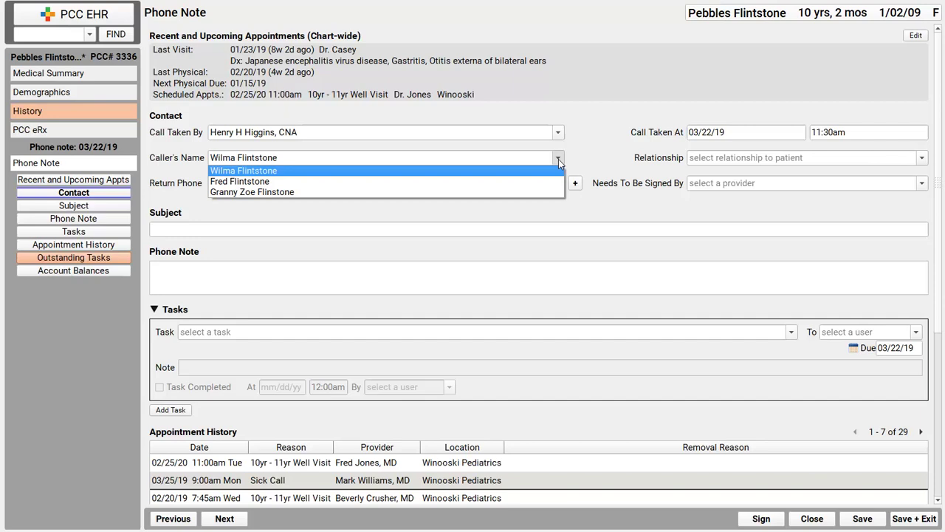
click(557, 161)
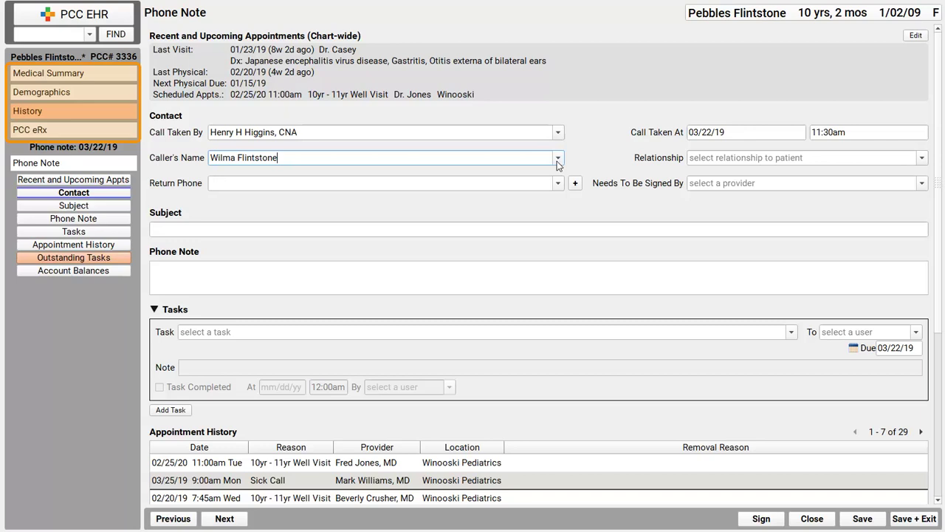
click(80, 118)
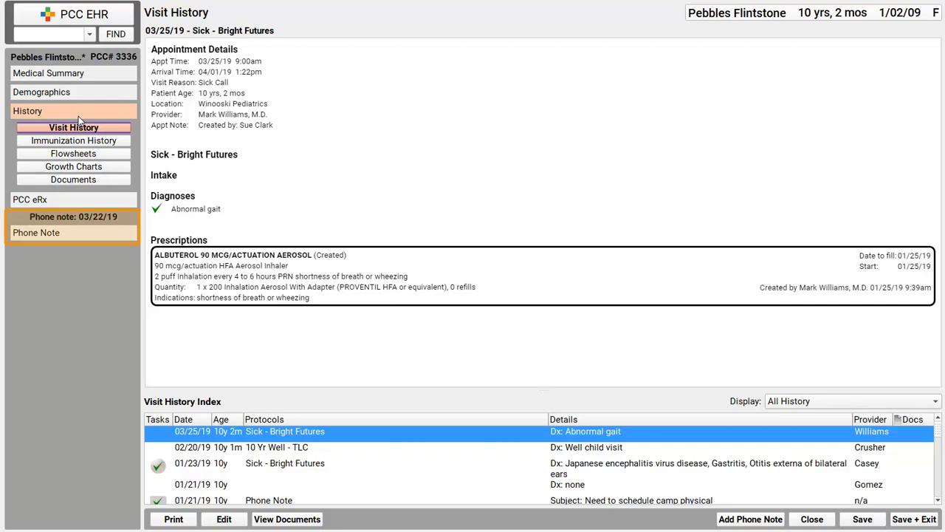
click(79, 234)
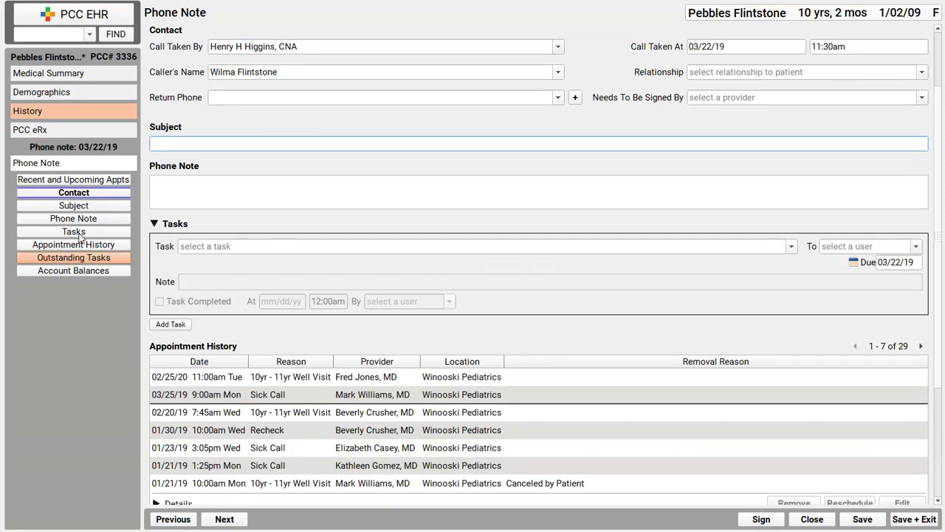
Write the skinned-knee Tylenol-while-on-Amox message with subject 'Medication Question: Tylenol and Amox'
click(278, 182)
text(Pebbles skin)
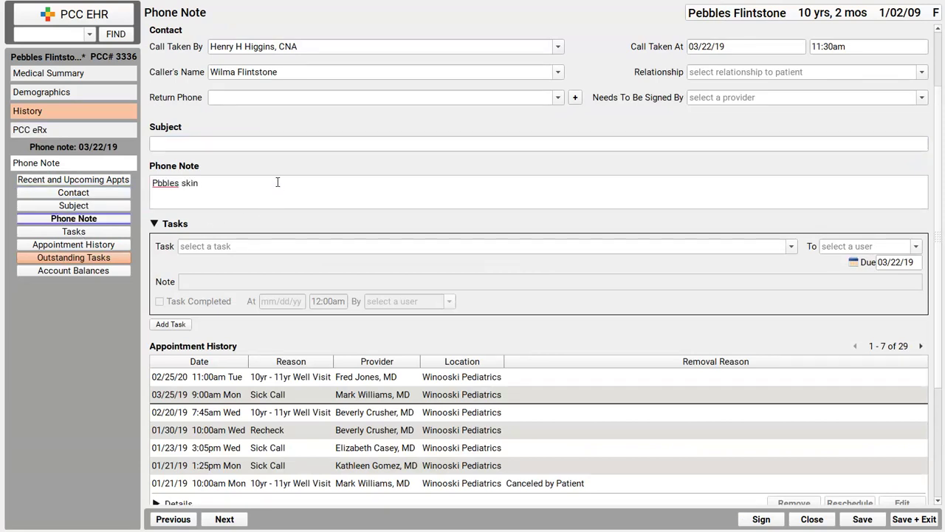
text(ned knee. Mom wants to know if Tylenol is okay while )
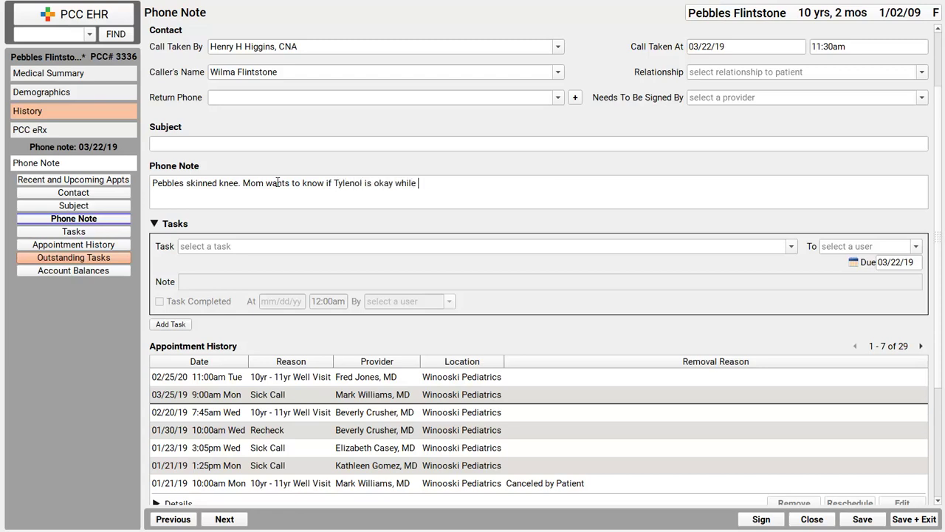
text(she is on Amox.)
key(shift+Tab)
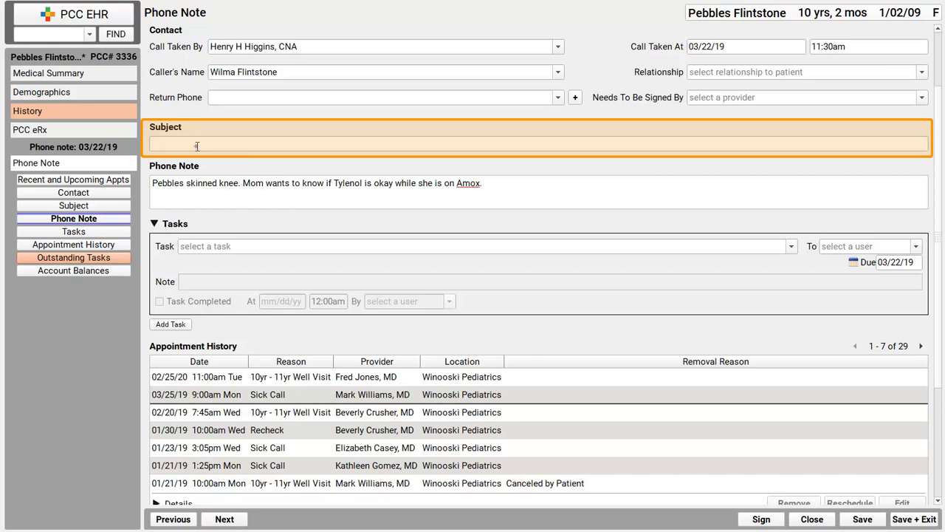
text(Medication Question: Tylenol and Amox)
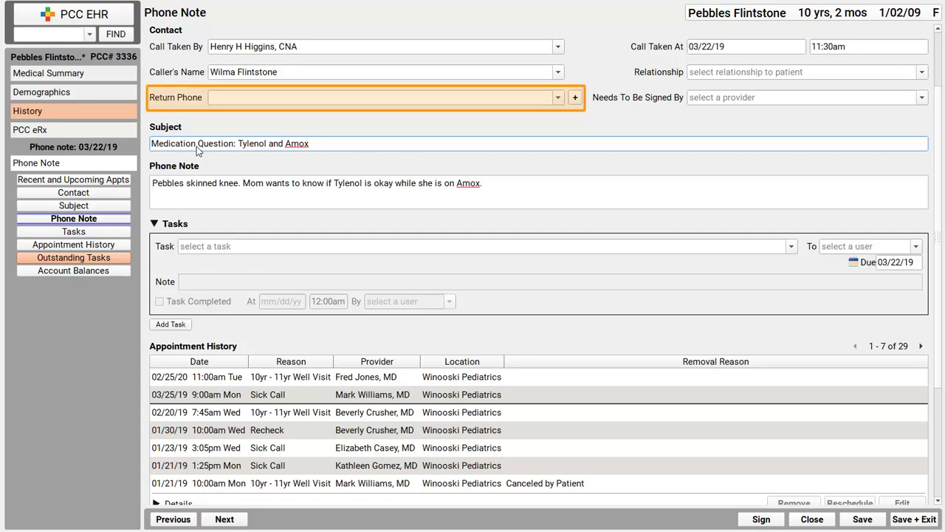
Choose the Emg Phone entry as the note's return phone
click(557, 98)
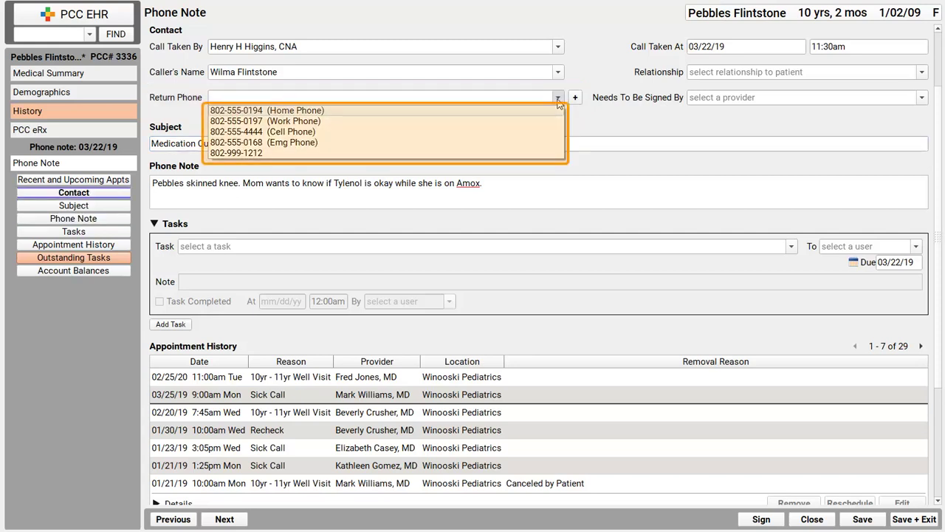
click(517, 142)
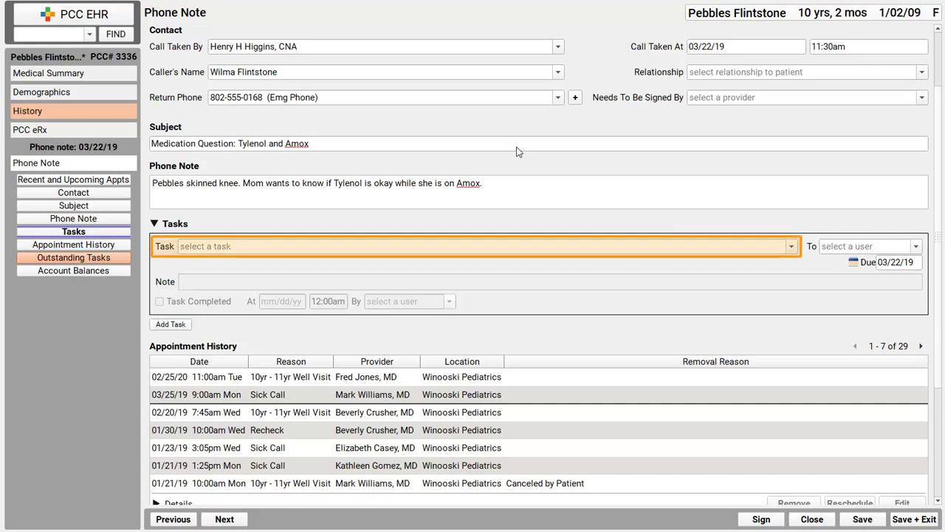
Assign the doctor a Call Back Needed task noted 'Some specific issue about this task', then Save + Exit
click(790, 248)
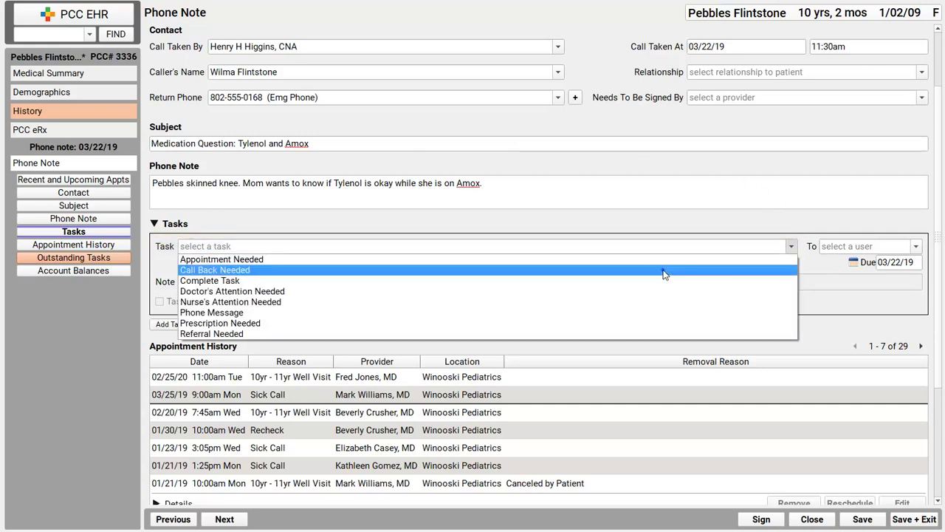
click(664, 271)
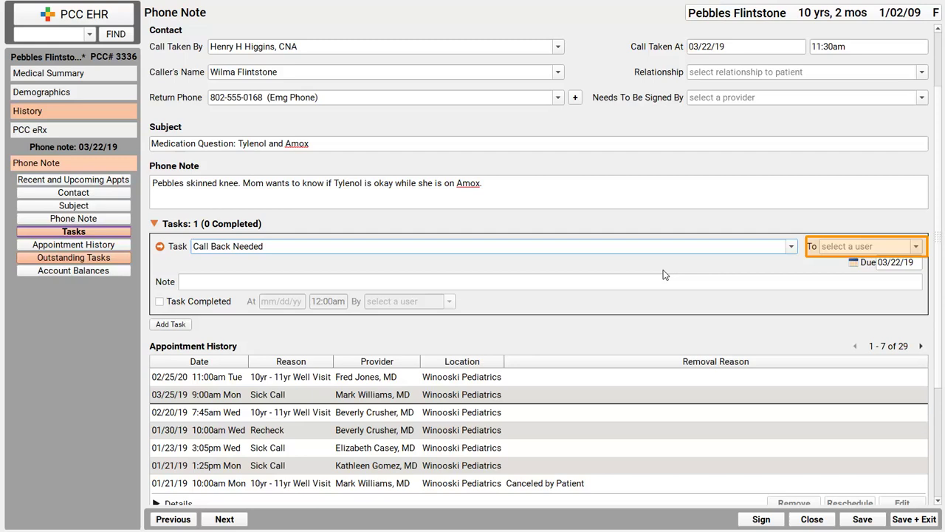
click(879, 246)
text(case)
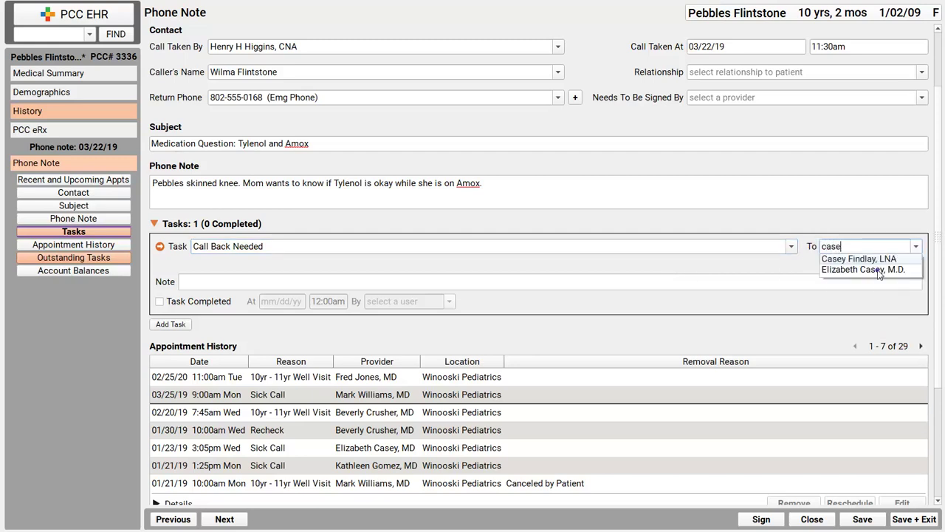
click(879, 271)
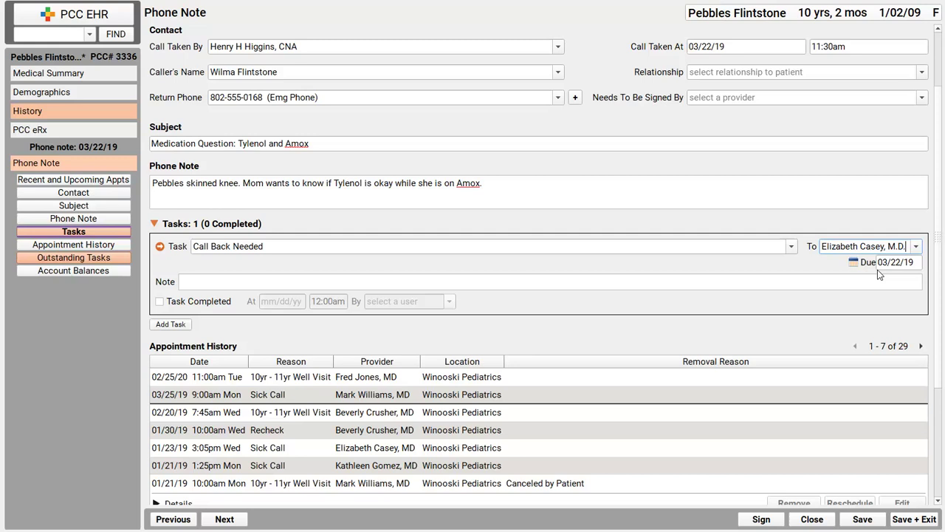
click(644, 284)
text(Some specific i)
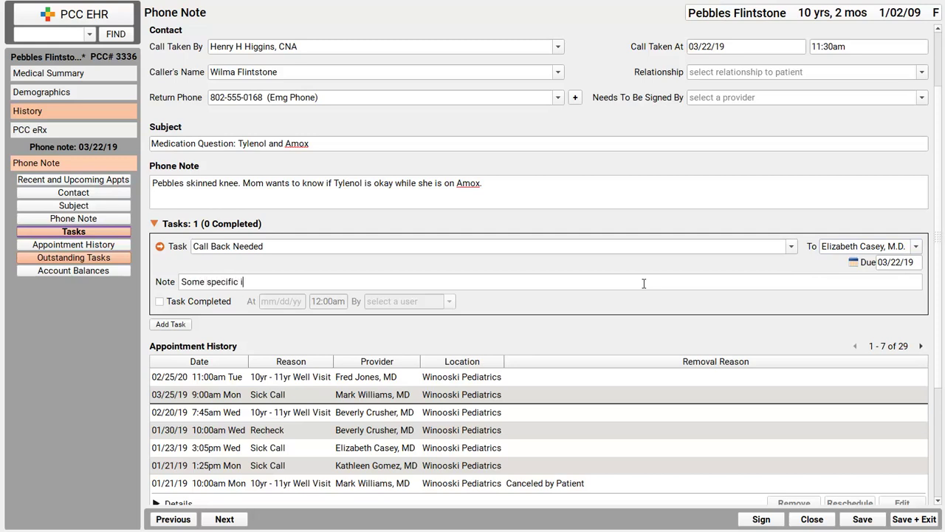
text(ssue about this task)
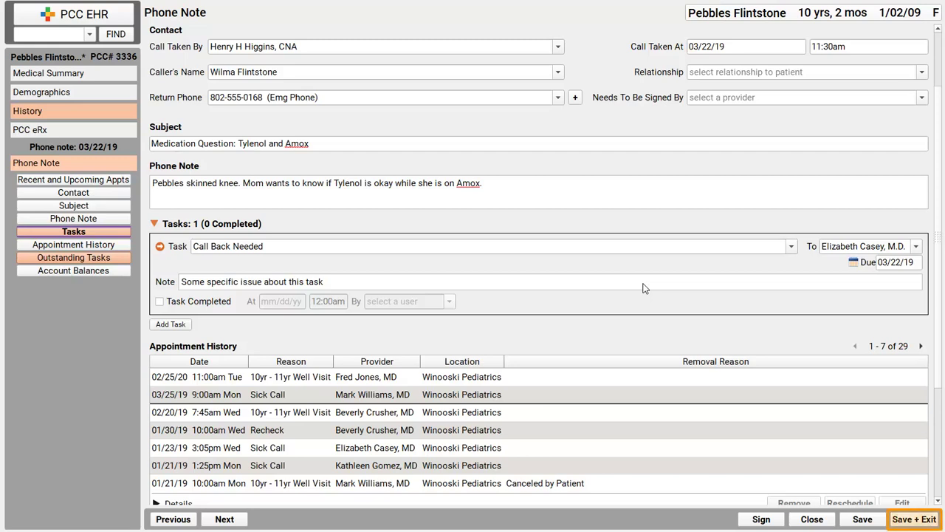
click(916, 520)
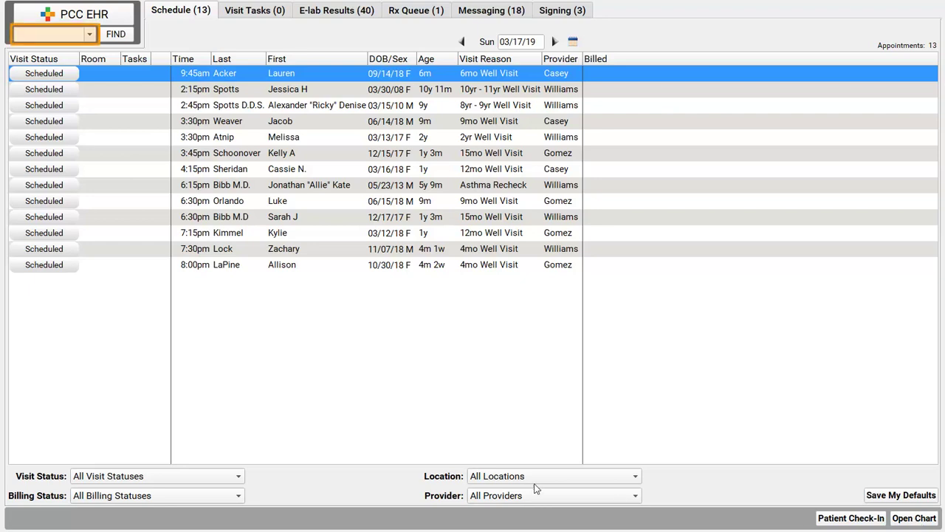
Reopen the patient's chart from recent patients and open the 03/22/19 Phone Note from History
click(89, 34)
click(73, 48)
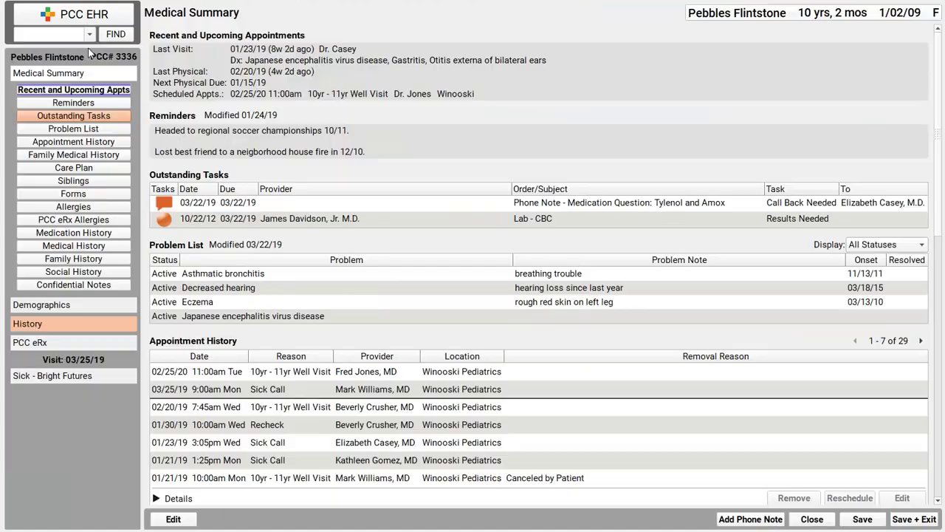
click(95, 325)
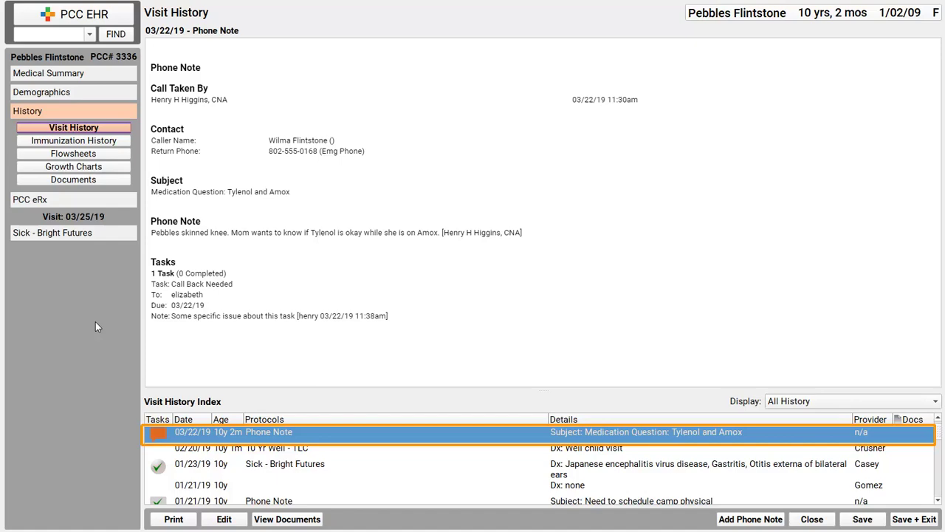
double_click(364, 434)
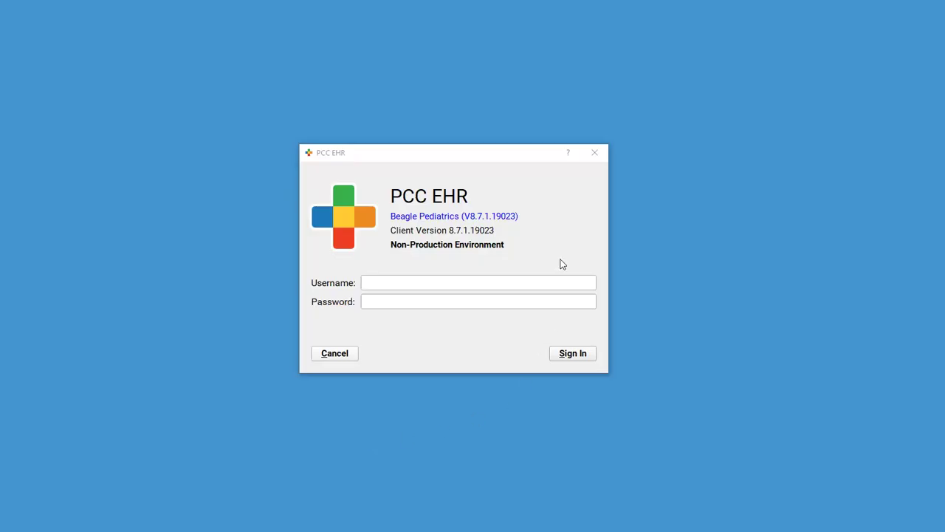
Sign in to PCC EHR with the provider's username and password
text(elizabeth)
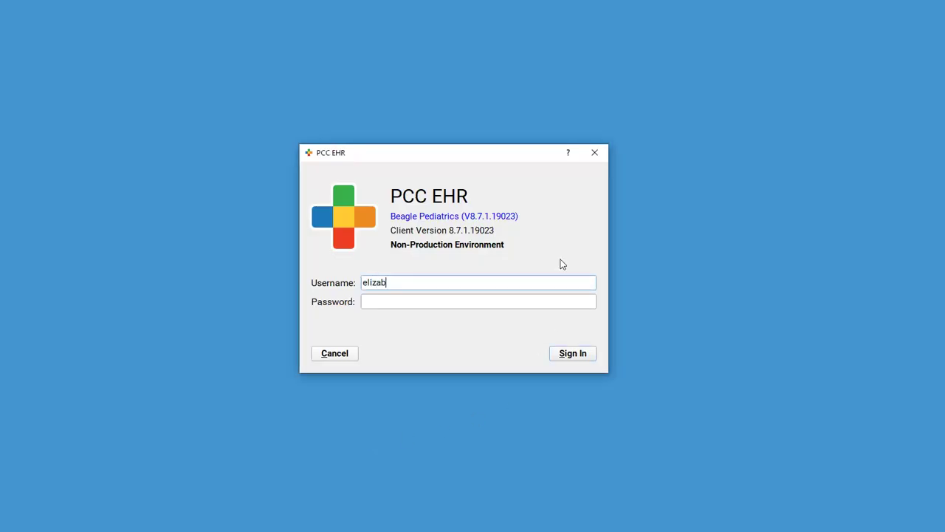
key(Tab)
text(••••••••)
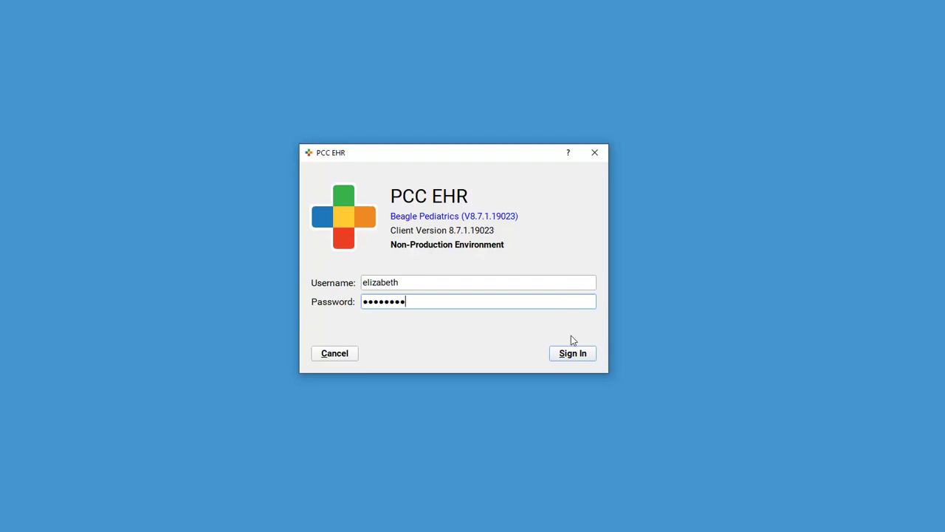
click(572, 354)
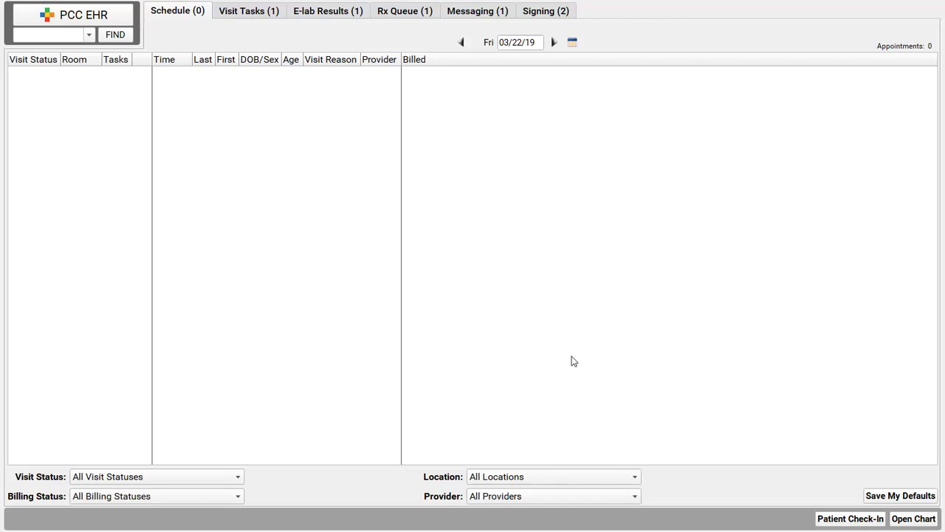
Find the patient by first name, open her chart, then return to the schedule
click(60, 34)
text(pebbles)
key(Return)
double_click(319, 80)
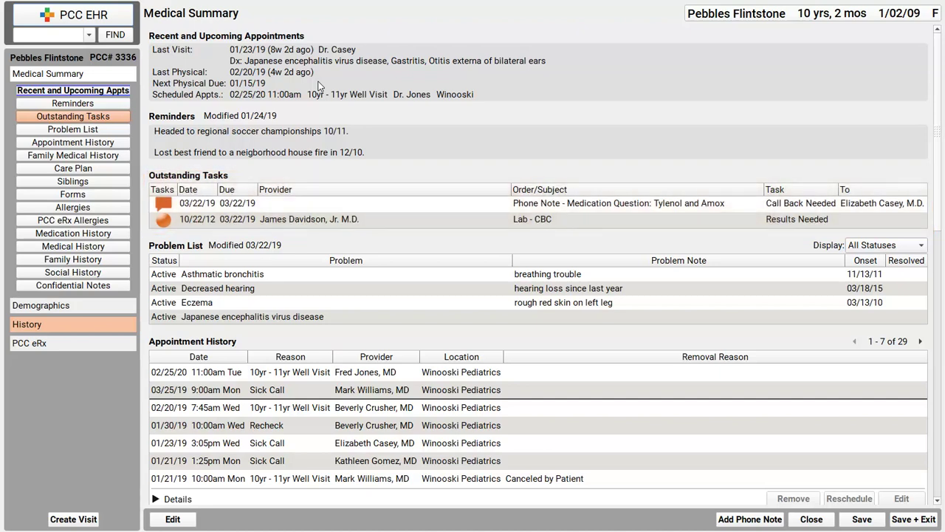
click(109, 16)
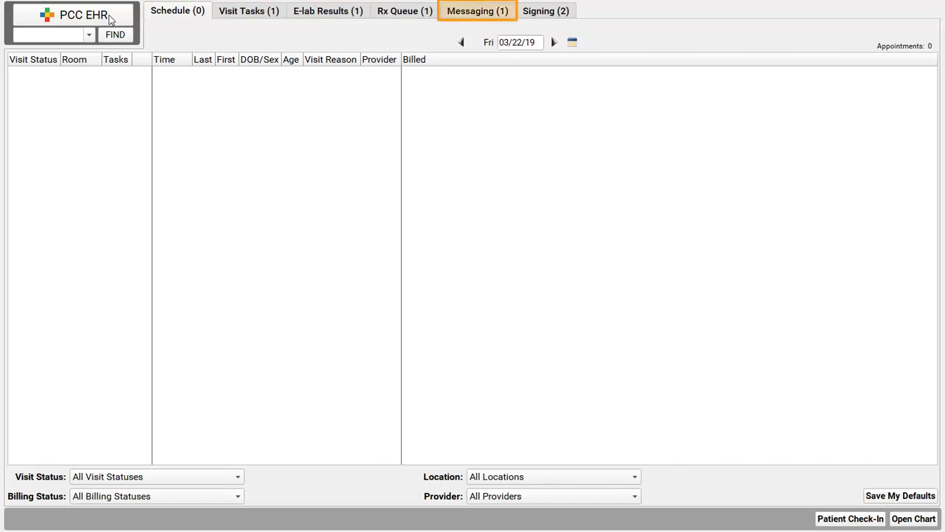
Open the Messaging (1) queue to see the pending Call Back Needed task
click(484, 20)
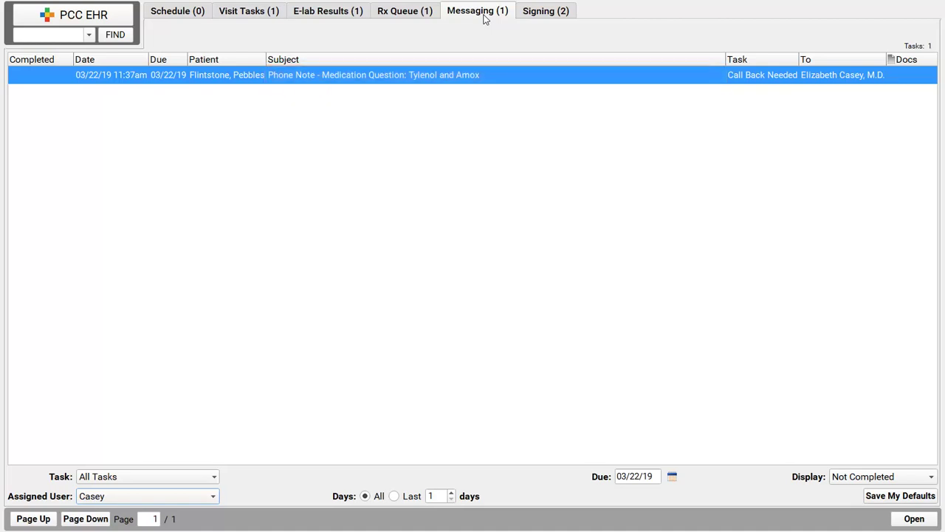
Open the Tylenol and Amox phone note from its task and view Appointment History
double_click(414, 75)
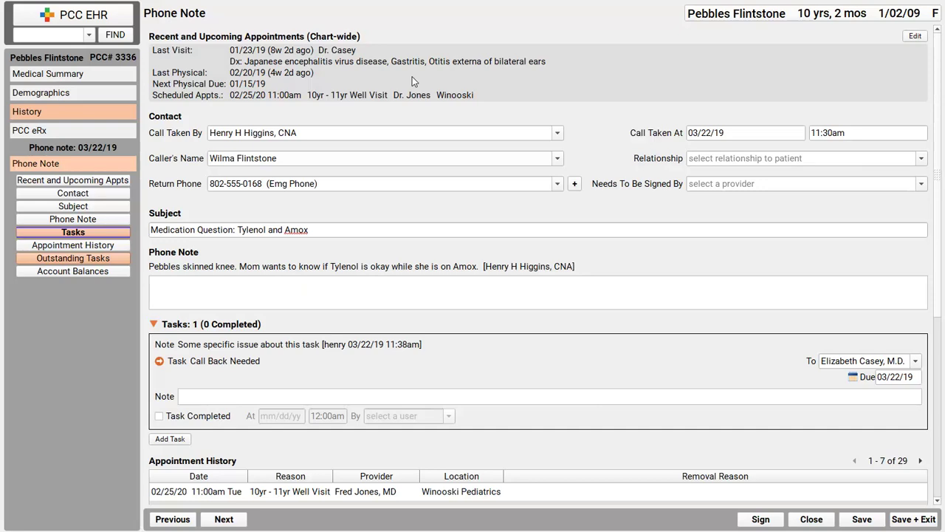
click(96, 250)
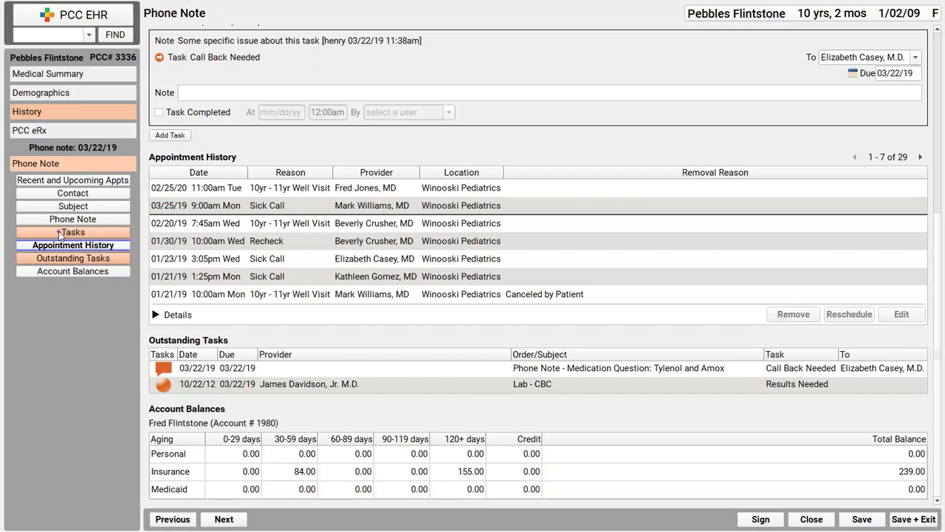
Complete the Call Back Needed task with the note 'Explained no conflict.' and save the phone note
click(61, 235)
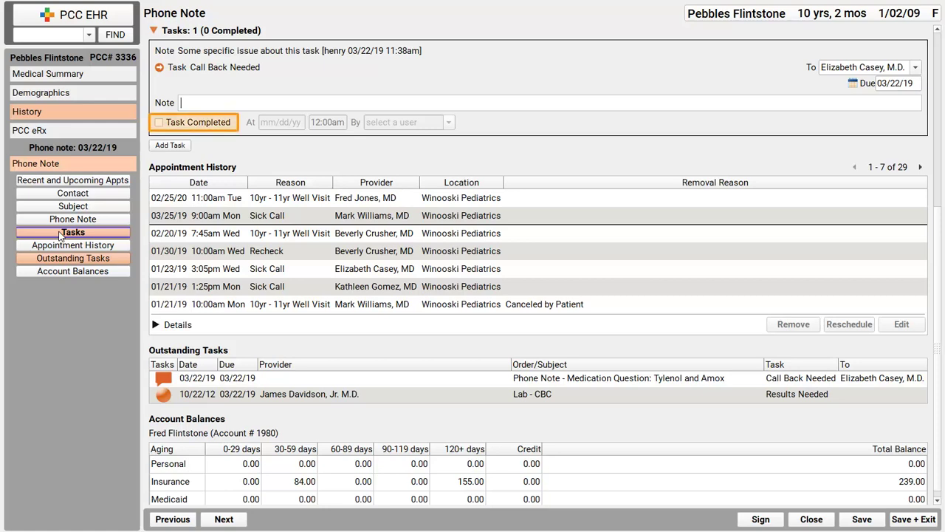
click(208, 123)
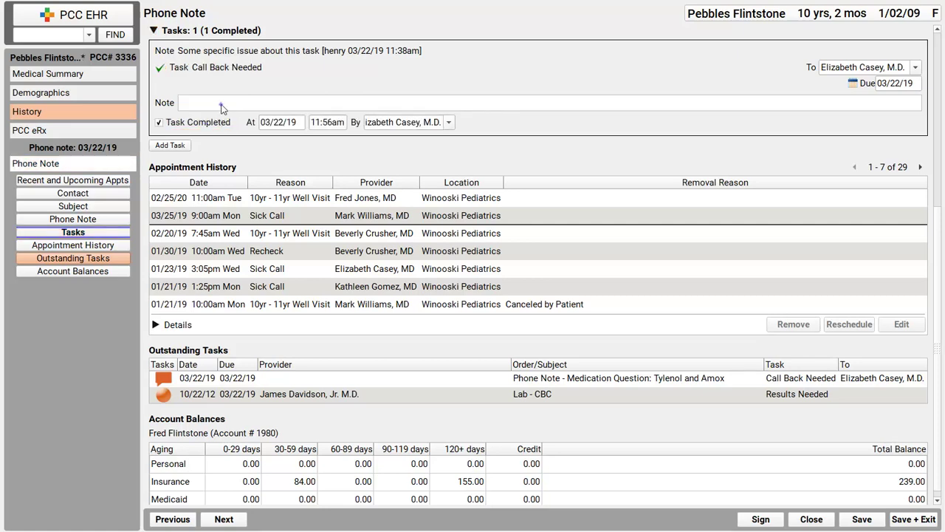
click(222, 103)
text(Explained to conflict.)
click(915, 519)
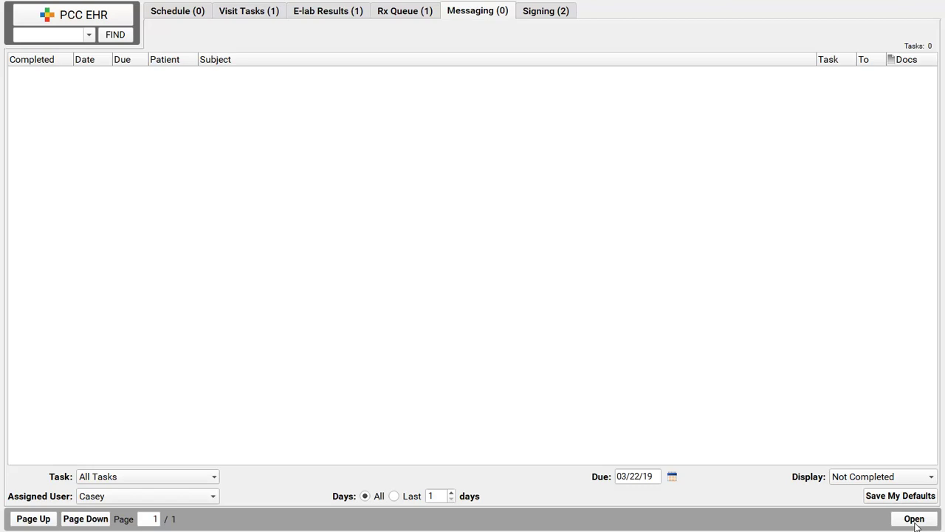
Reopen the patient's 03/22/19 Tylenol and Amox phone note from the visit history
click(88, 35)
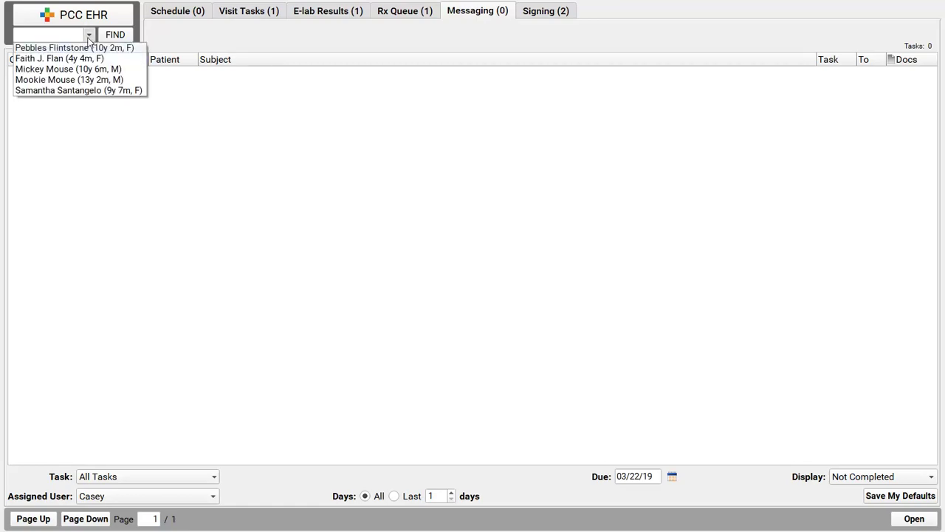
click(86, 48)
click(72, 321)
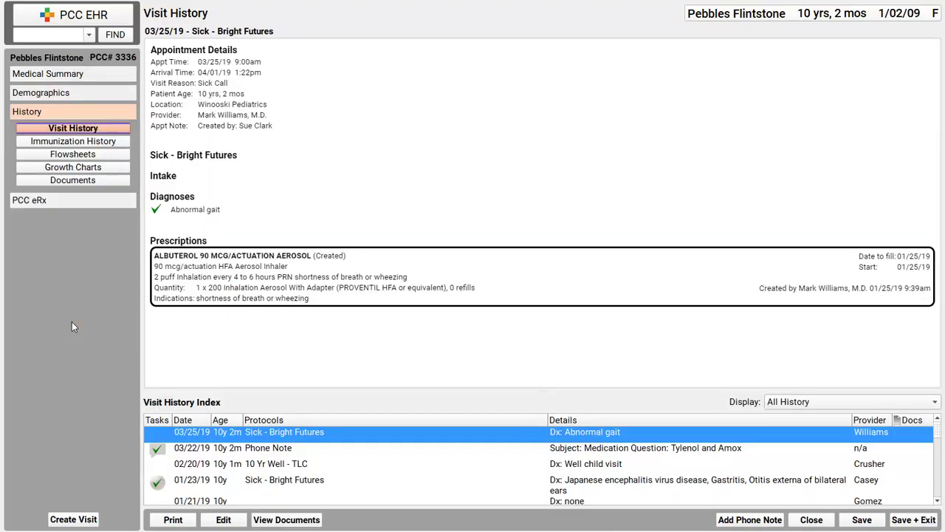
click(938, 502)
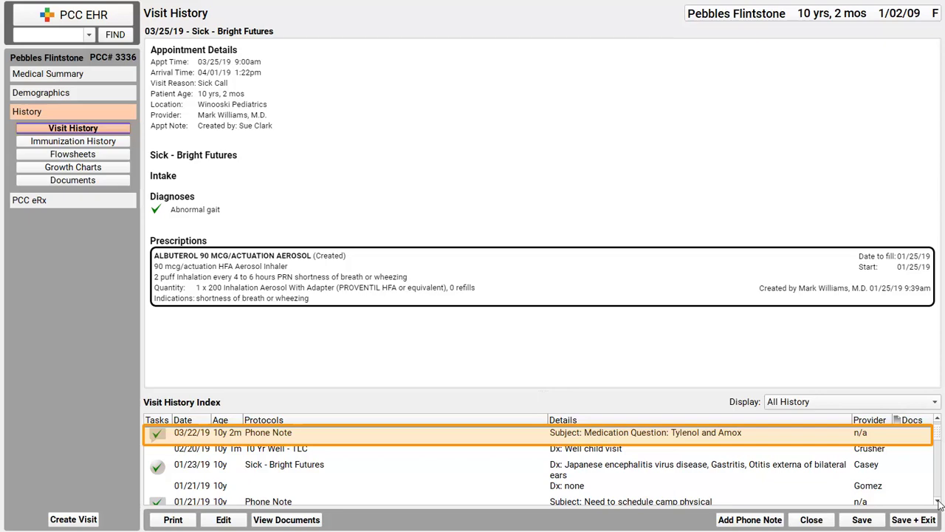
double_click(438, 432)
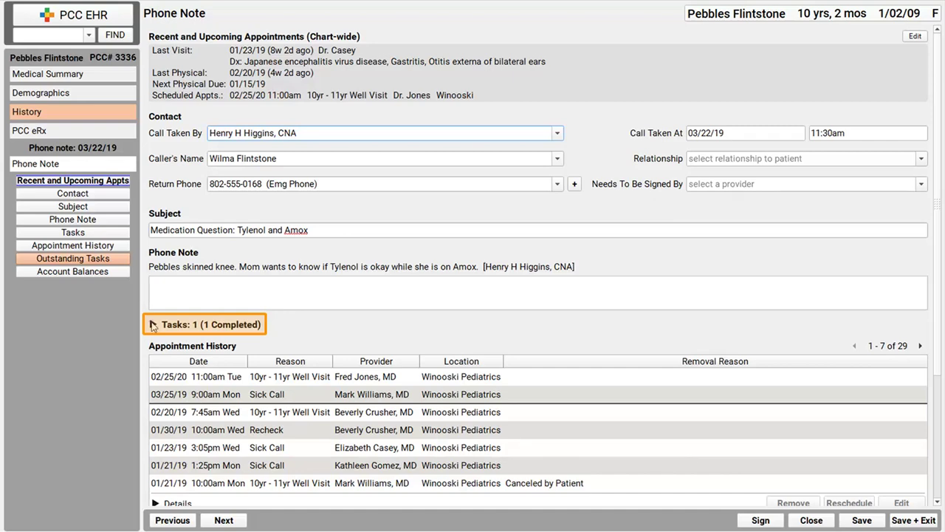
Add a second task, Appointment Needed, to the phone note and assign it to the chosen staff member
click(153, 324)
click(169, 442)
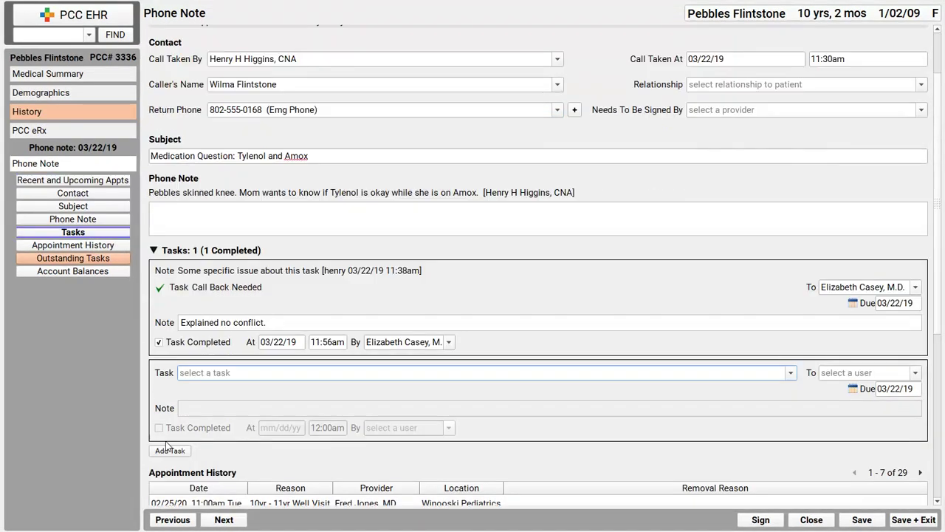
click(791, 376)
click(679, 396)
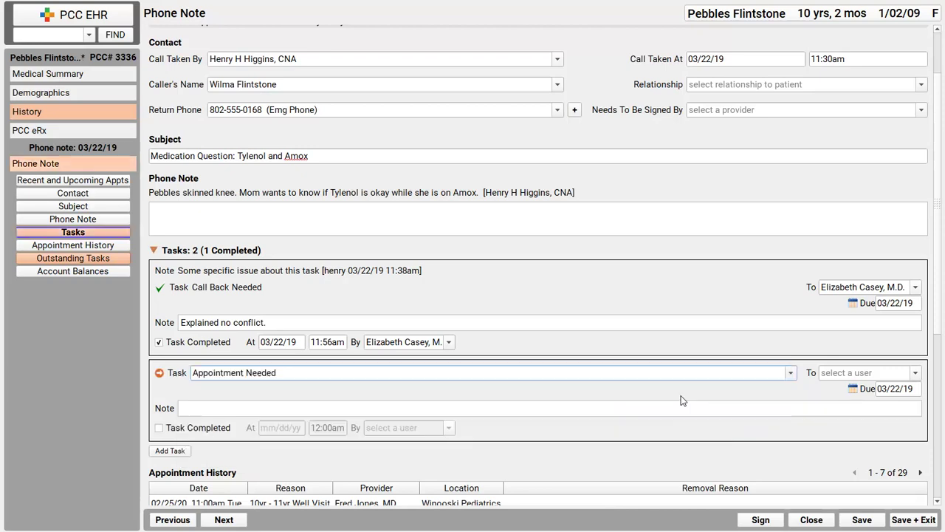
click(915, 375)
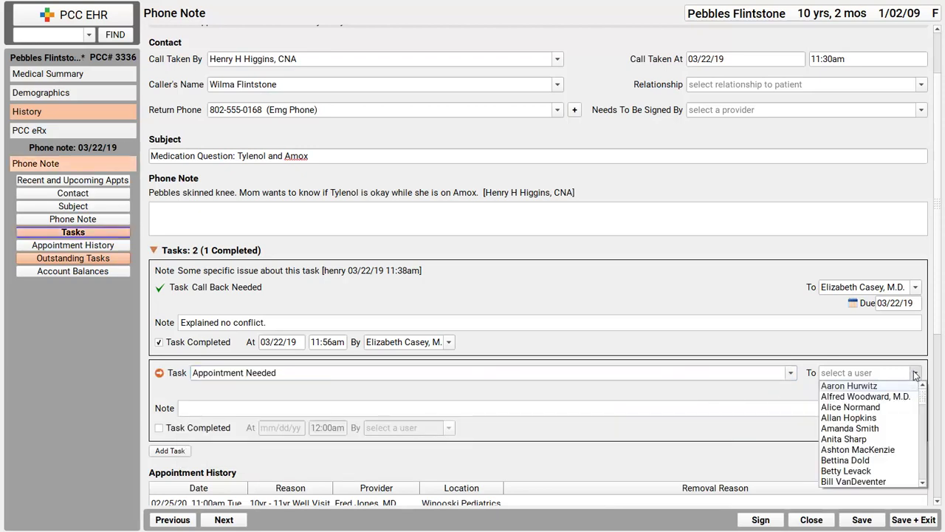
click(886, 429)
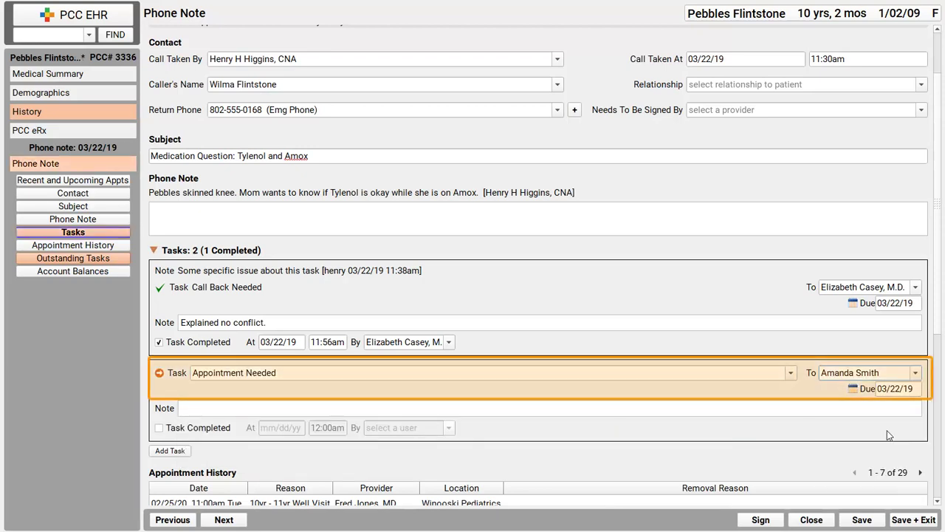